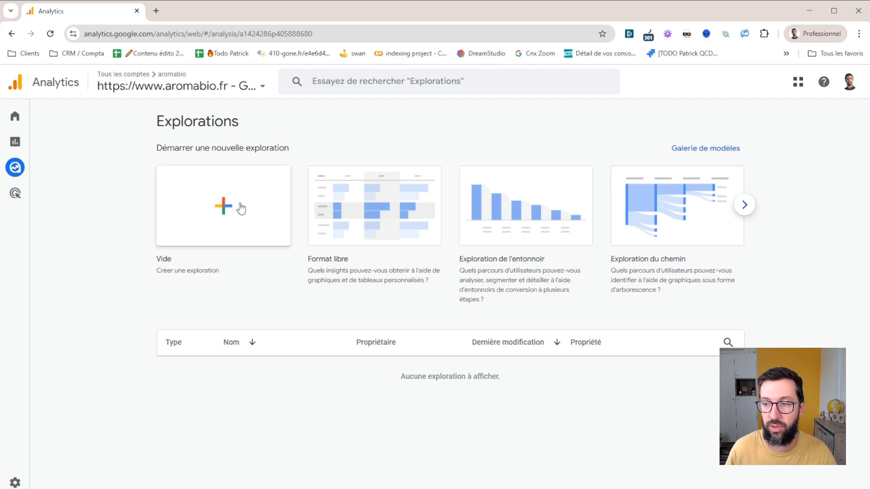
Step: Create a blank exploration and name it "Tuto traffic LLM"
{"action": "left_click", "coordinate": [240, 208]}
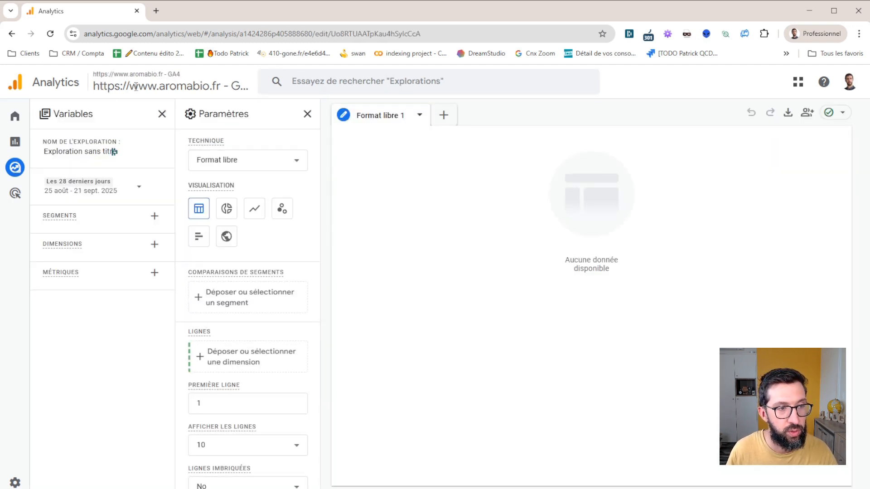
{"action": "left_click", "coordinate": [81, 153]}
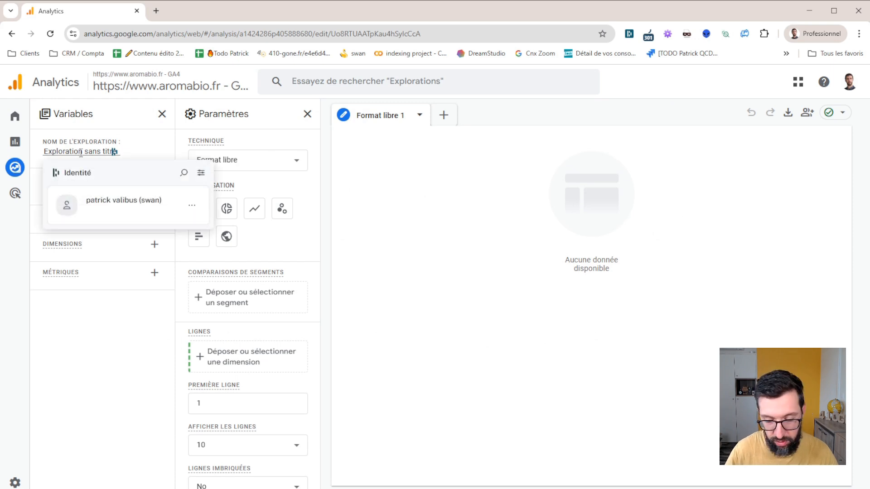
{"action": "key", "text": "End"}
{"action": "key", "text": "ctrl+a"}
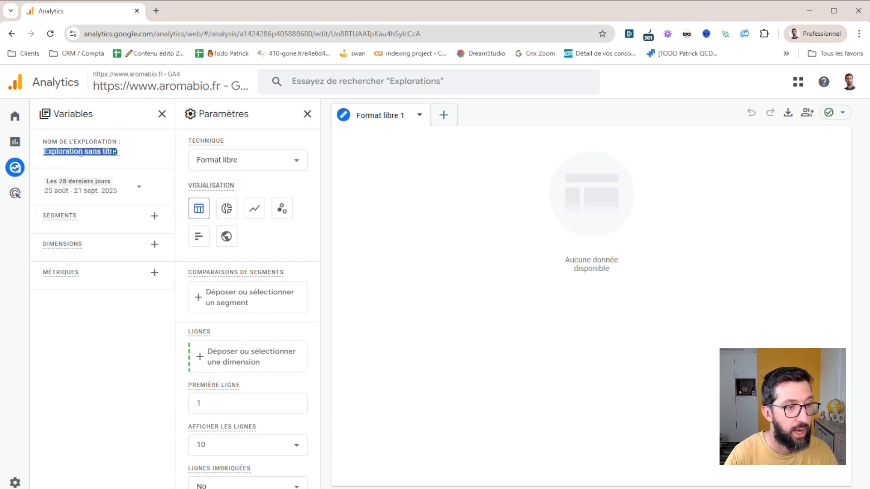
{"action": "type", "text": "Tut"}
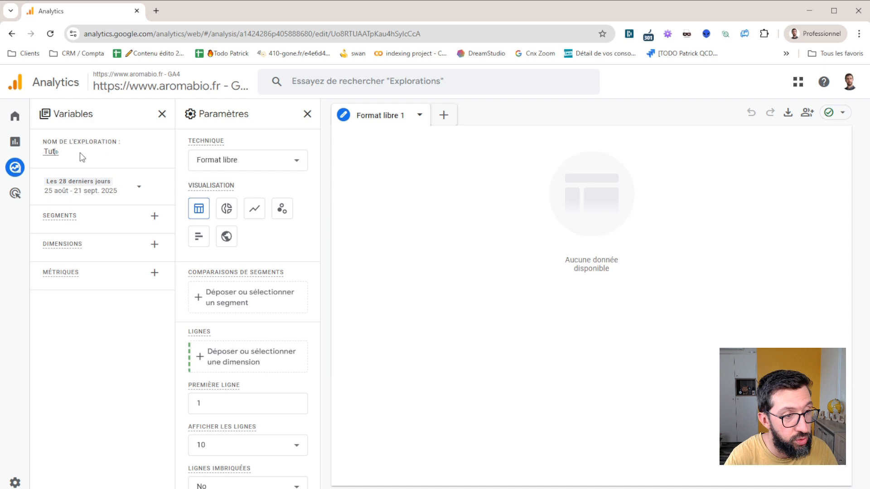
{"action": "type", "text": "o traffic LLM"}
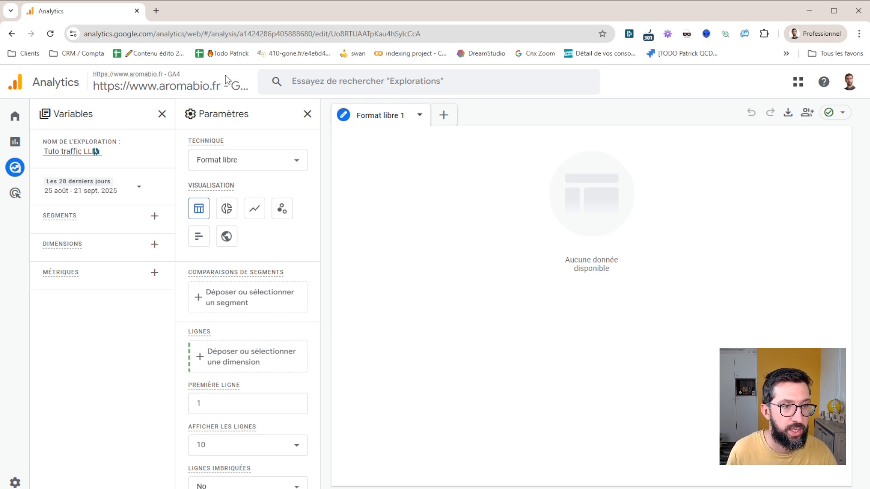
Step: Rename the exploration's "Format libre 1" tab to "sourcesupport IA / session"
{"action": "left_click", "coordinate": [374, 114]}
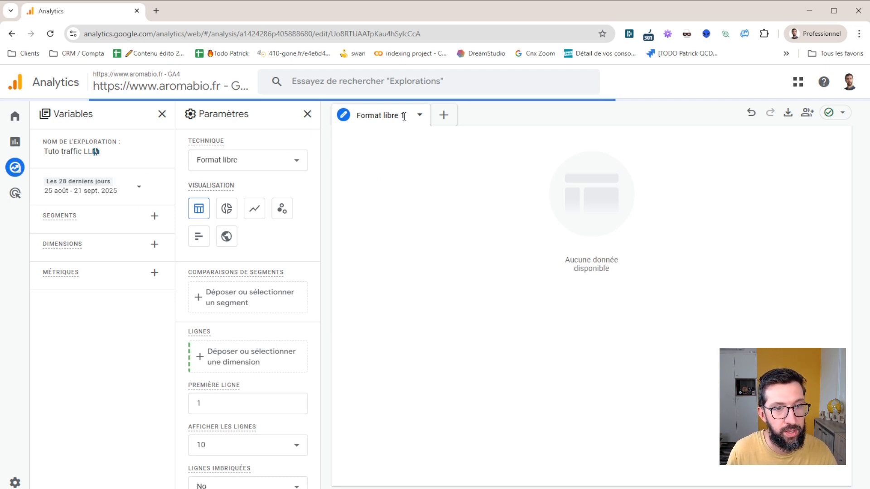
{"action": "double_click", "coordinate": [380, 116]}
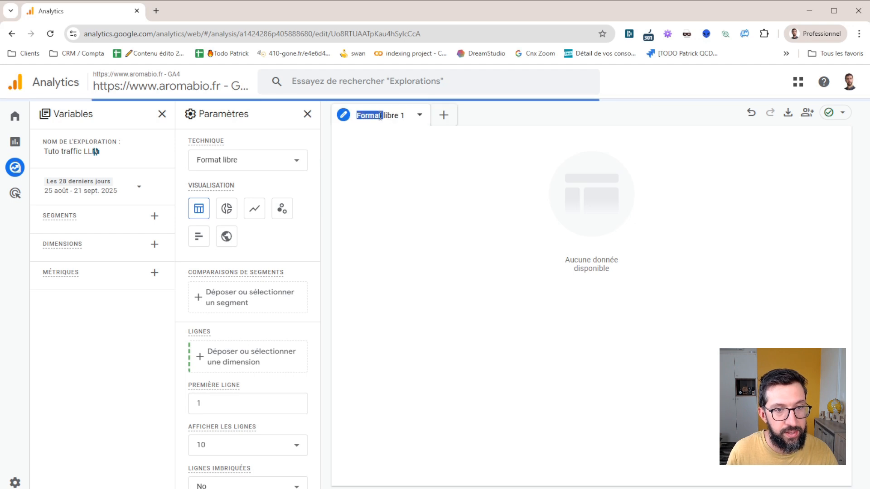
{"action": "key", "text": "End"}
{"action": "key", "text": "ctrl+a"}
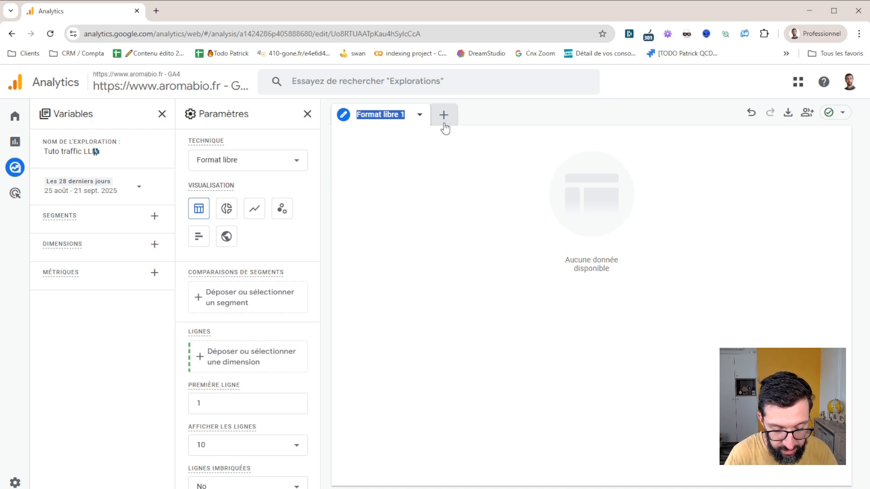
{"action": "type", "text": "s"}
{"action": "type", "text": "ourcesupport IA / s"}
{"action": "type", "text": "ession"}
{"action": "key", "text": "Return"}
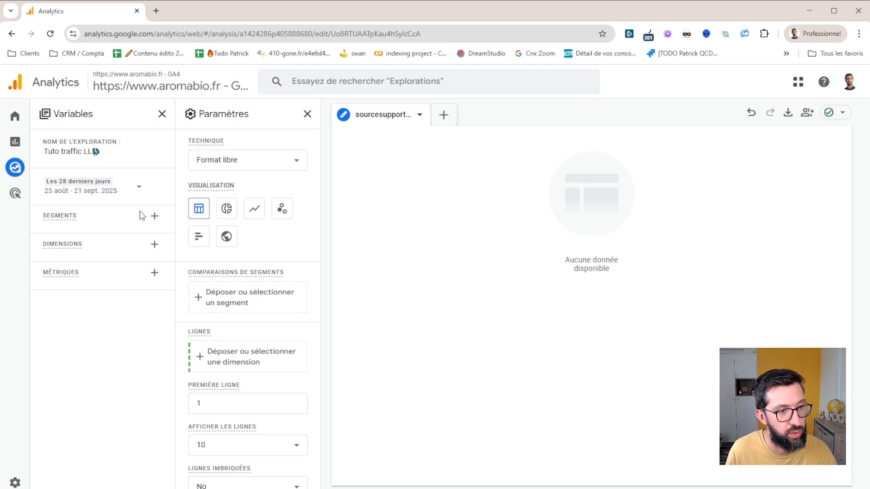
Step: Find the "Source/Support de la session" dimension by searching for "source/support" and add it to the exploration's variables
{"action": "left_click", "coordinate": [154, 247]}
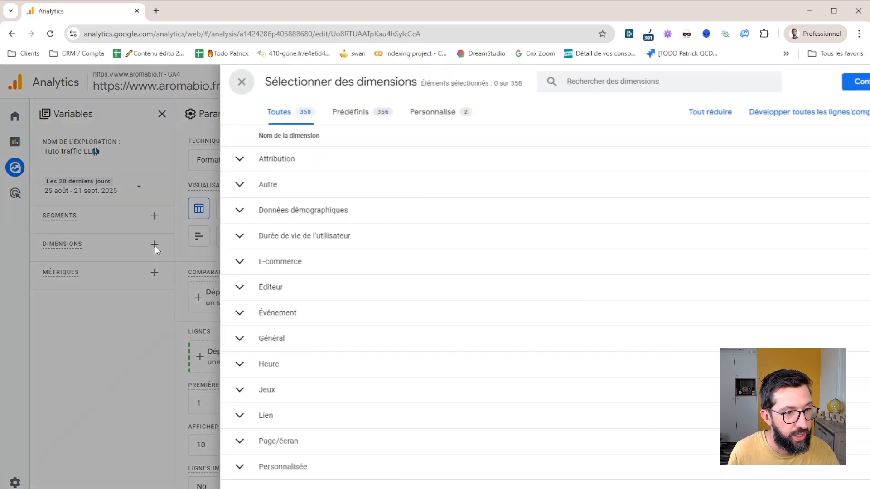
{"action": "left_click", "coordinate": [573, 80]}
{"action": "type", "text": "source/support"}
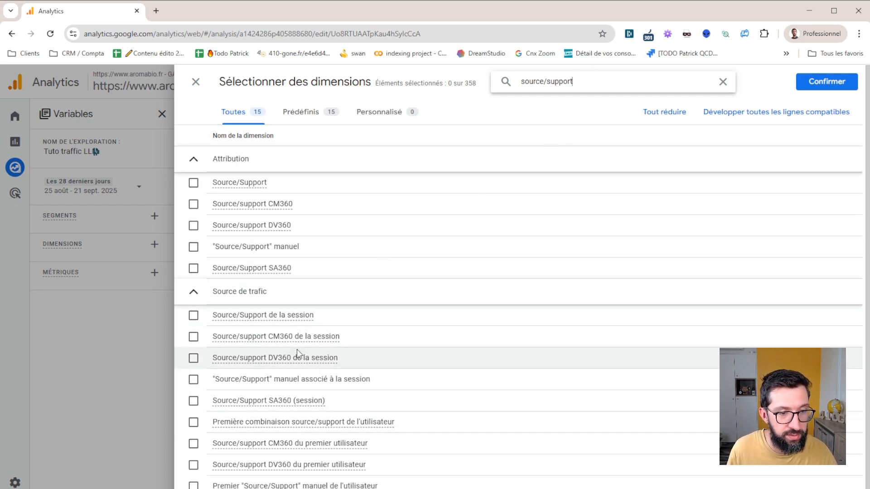
{"action": "left_click", "coordinate": [193, 316]}
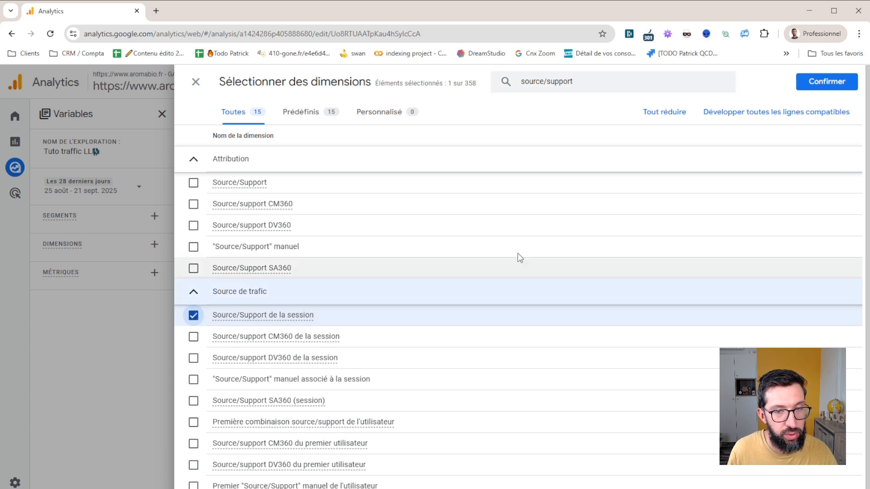
{"action": "scroll", "coordinate": [770, 218], "scroll_direction": "down", "scroll_amount": 1}
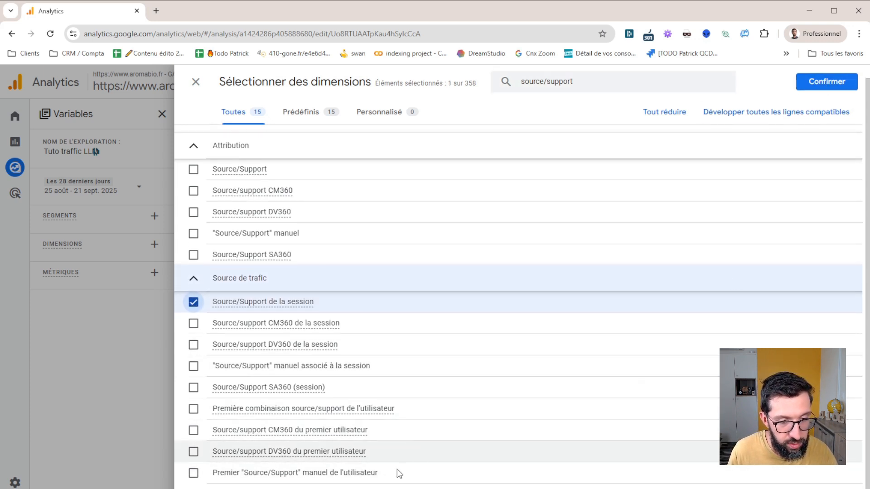
{"action": "left_click", "coordinate": [818, 82]}
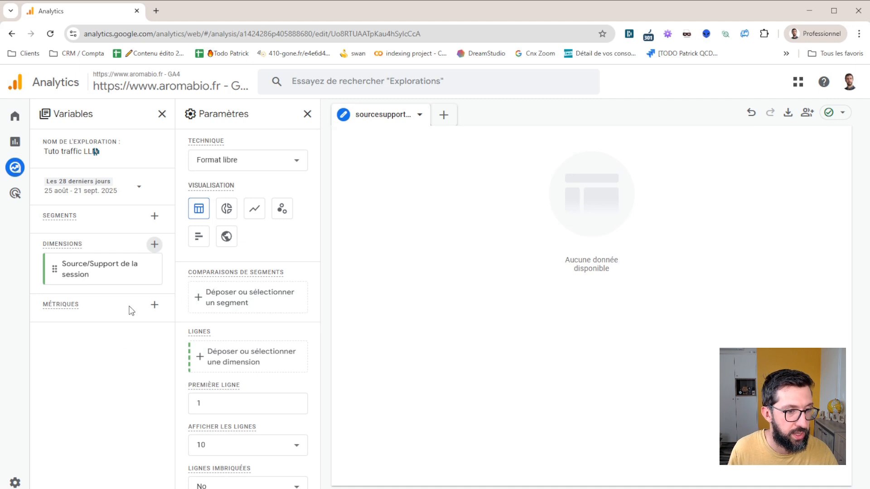
Step: Find the "Utilisateurs actifs" metric by searching for "utilisateur" and add it to the exploration's variables
{"action": "left_click", "coordinate": [154, 305]}
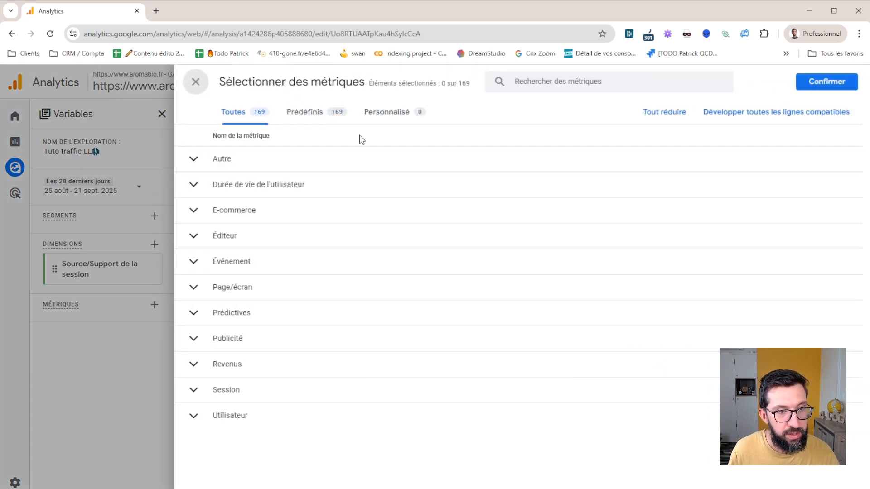
{"action": "left_click", "coordinate": [612, 81]}
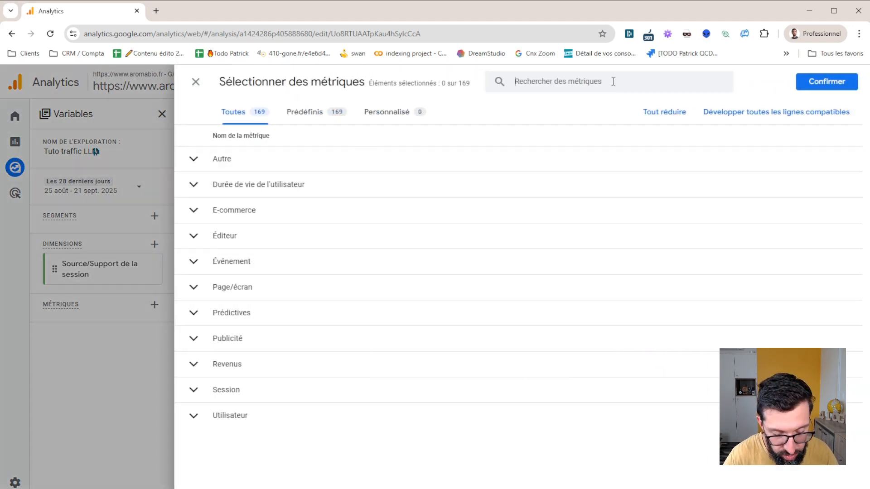
{"action": "type", "text": "utilisateur"}
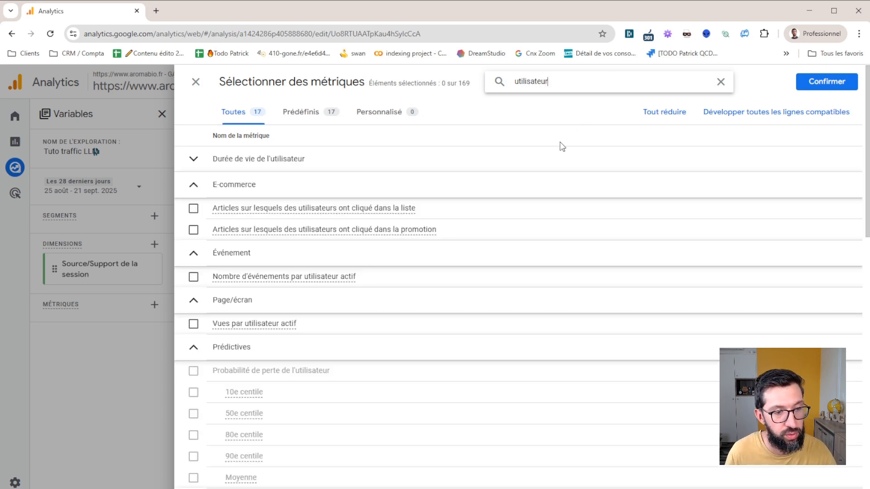
{"action": "scroll", "coordinate": [576, 239], "scroll_direction": "down", "scroll_amount": 8}
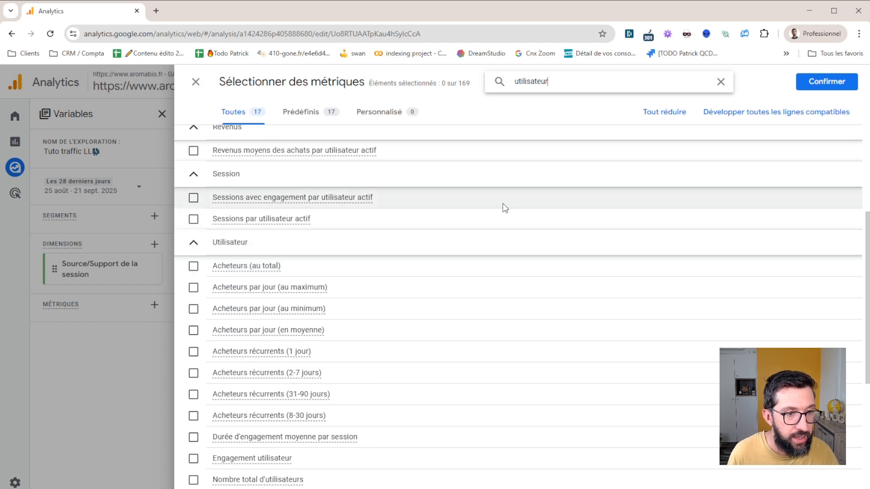
{"action": "scroll", "coordinate": [441, 219], "scroll_direction": "down", "scroll_amount": 5}
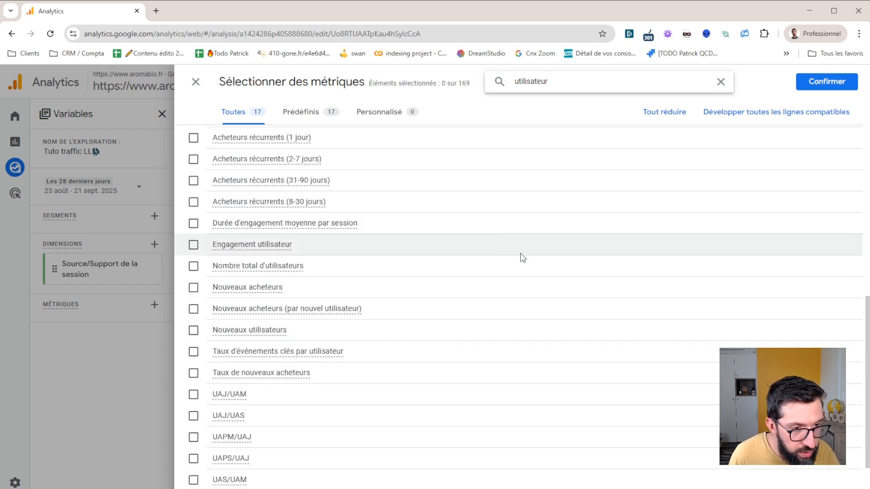
{"action": "scroll", "coordinate": [507, 285], "scroll_direction": "down", "scroll_amount": 2}
{"action": "scroll", "coordinate": [412, 338], "scroll_direction": "up", "scroll_amount": 2}
{"action": "scroll", "coordinate": [412, 337], "scroll_direction": "down", "scroll_amount": 2}
{"action": "left_click", "coordinate": [193, 409]}
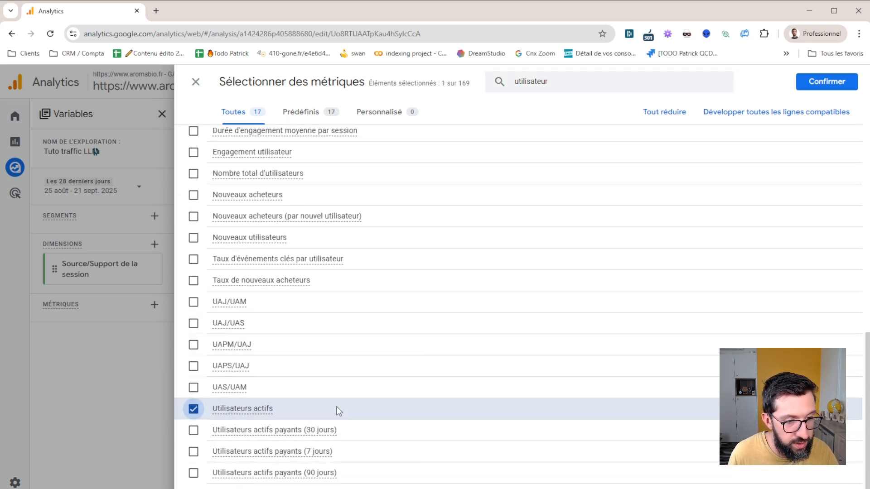
{"action": "scroll", "coordinate": [318, 336], "scroll_direction": "up", "scroll_amount": 3}
{"action": "scroll", "coordinate": [229, 282], "scroll_direction": "up", "scroll_amount": 6}
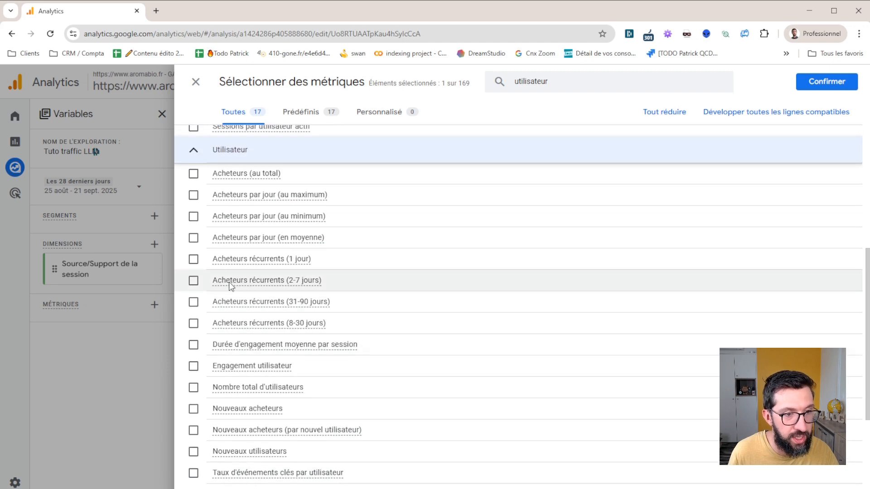
{"action": "left_click", "coordinate": [819, 89]}
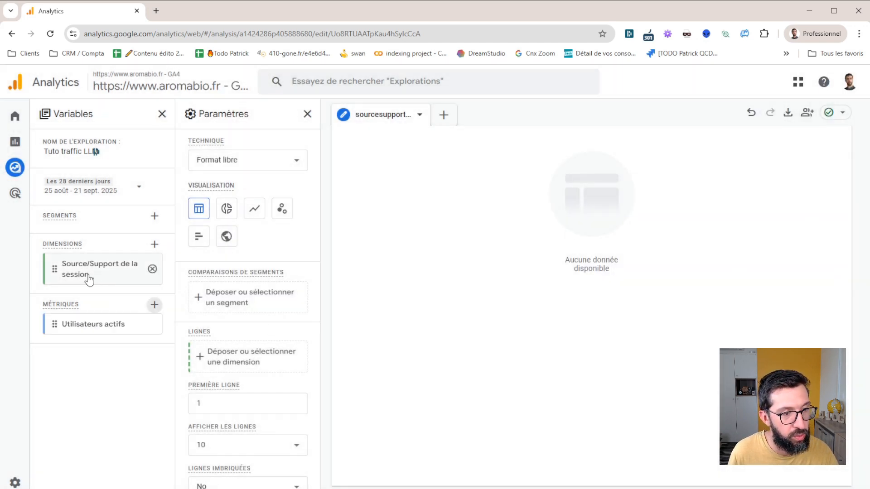
Step: Assign "Source/Support de la session" to the table's columns and "Utilisateurs actifs" to its values
{"action": "scroll", "coordinate": [277, 345], "scroll_direction": "down", "scroll_amount": 5}
{"action": "left_click_drag", "start_coordinate": [64, 274], "coordinate": [224, 330]}
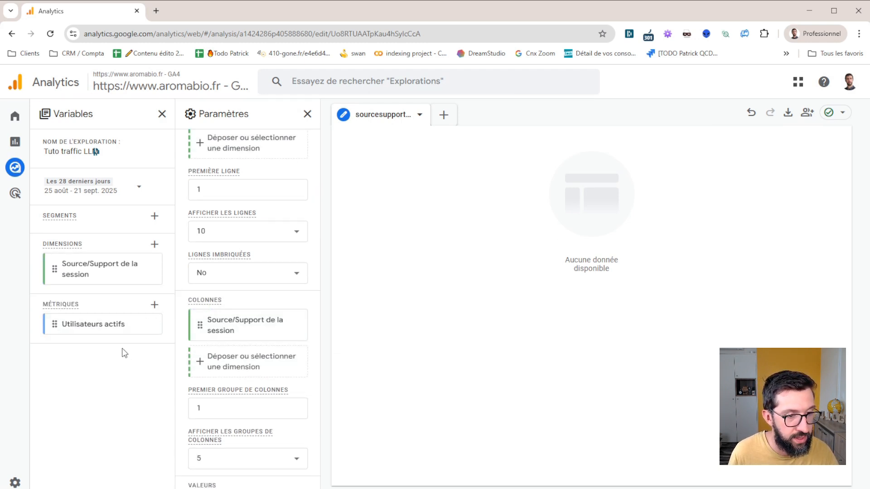
{"action": "left_click_drag", "start_coordinate": [98, 327], "coordinate": [253, 486]}
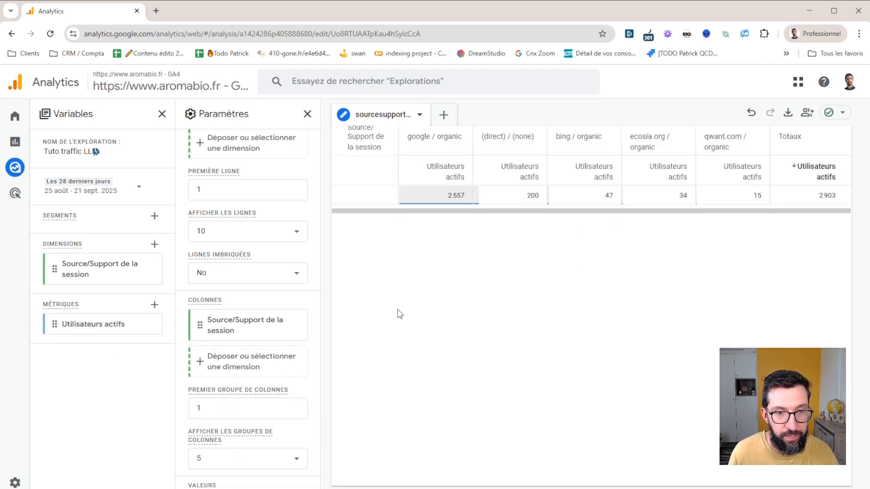
Step: Review the resulting table and its row, column and value settings, including the options for how many column groups are shown
{"action": "left_click", "coordinate": [431, 192]}
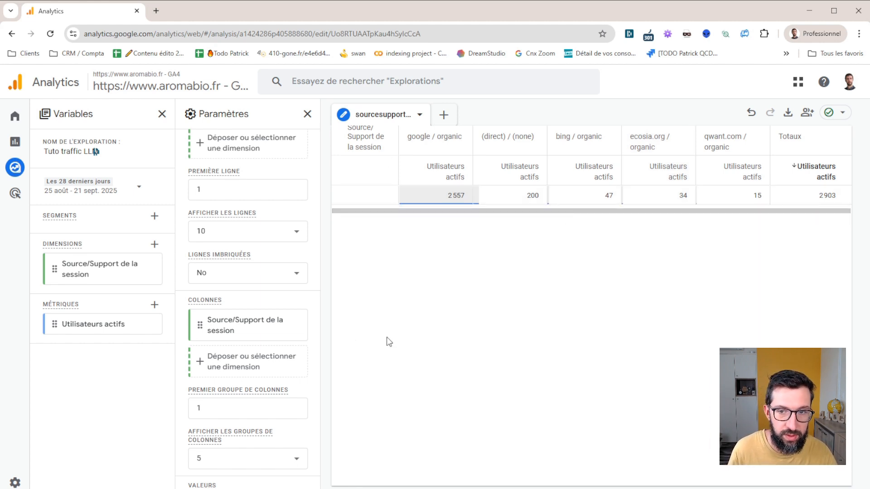
{"action": "scroll", "coordinate": [241, 340], "scroll_direction": "down", "scroll_amount": 4}
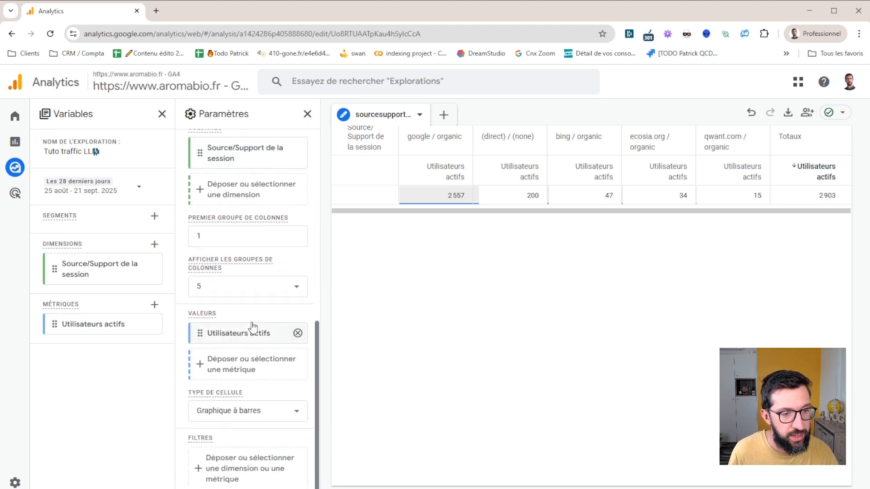
{"action": "left_click", "coordinate": [226, 292]}
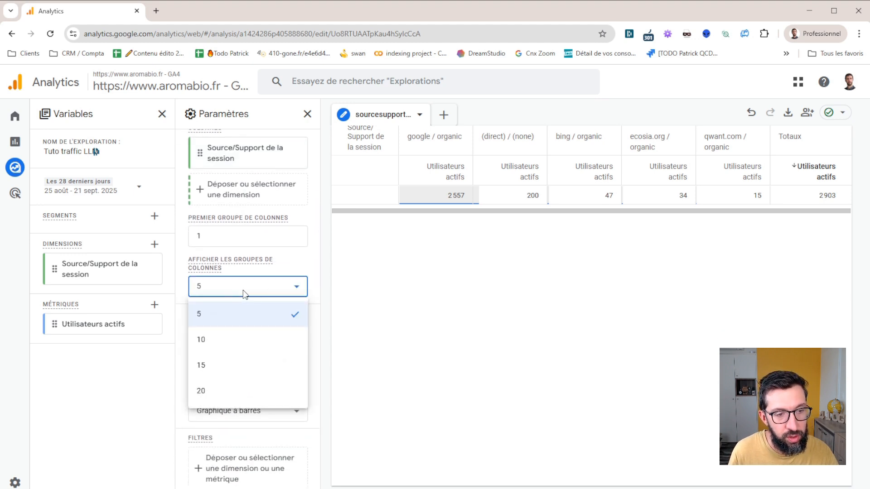
{"action": "left_click", "coordinate": [326, 275]}
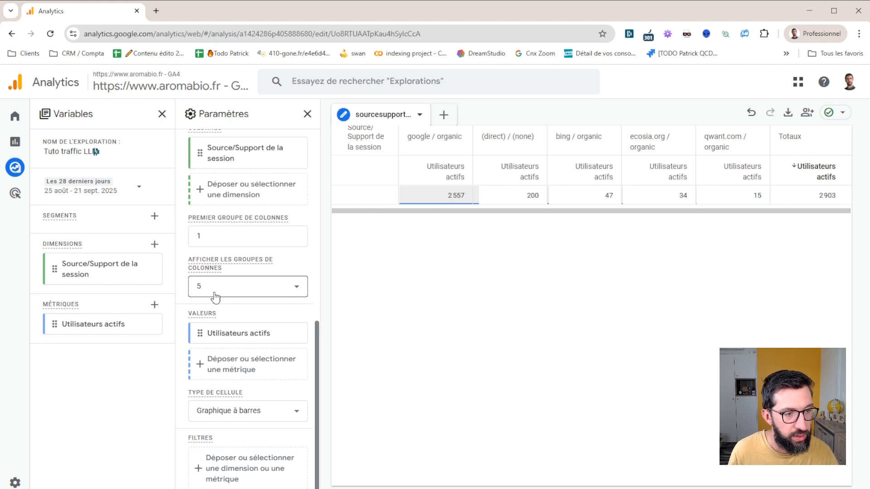
{"action": "scroll", "coordinate": [266, 344], "scroll_direction": "up", "scroll_amount": 6}
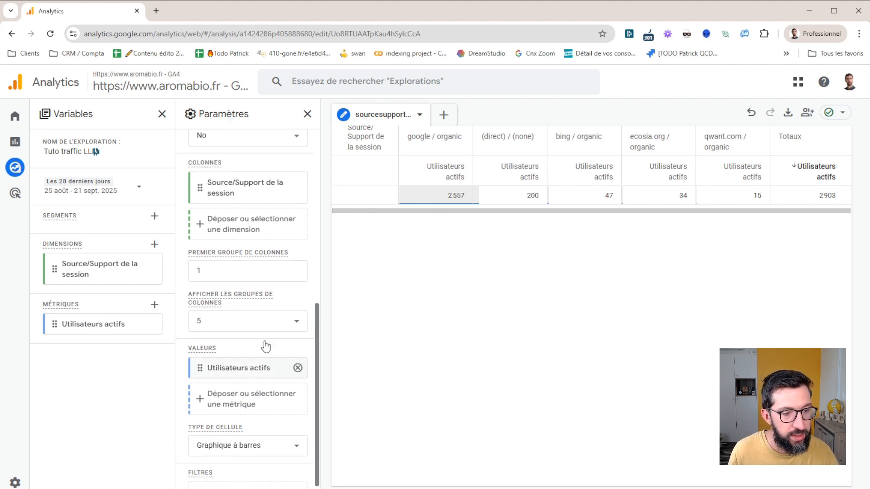
{"action": "scroll", "coordinate": [228, 327], "scroll_direction": "up", "scroll_amount": 2}
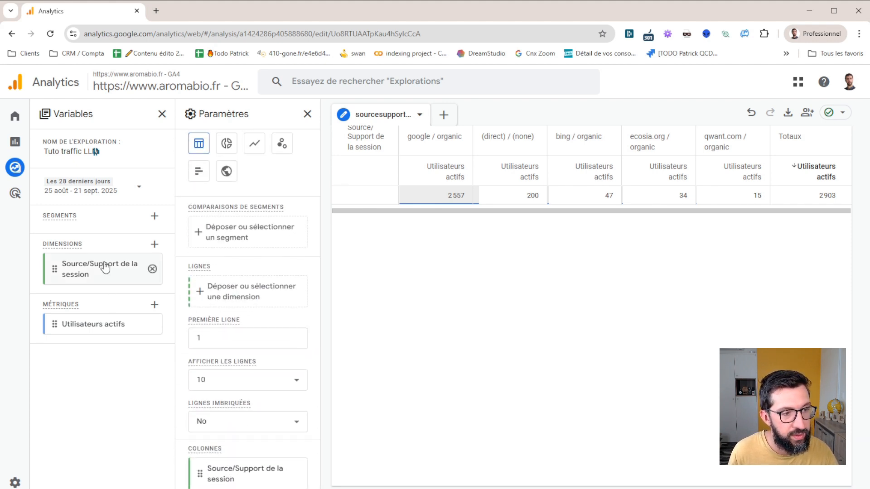
{"action": "scroll", "coordinate": [271, 403], "scroll_direction": "down", "scroll_amount": 5}
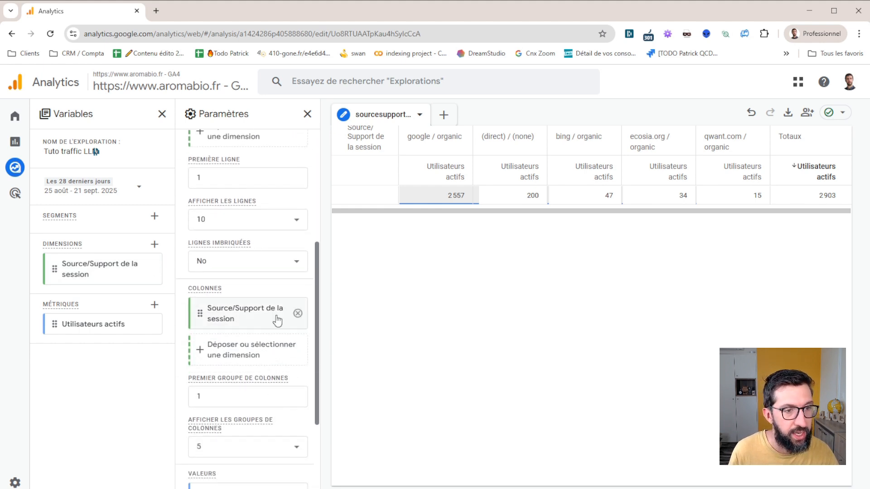
{"action": "scroll", "coordinate": [276, 320], "scroll_direction": "up", "scroll_amount": 2}
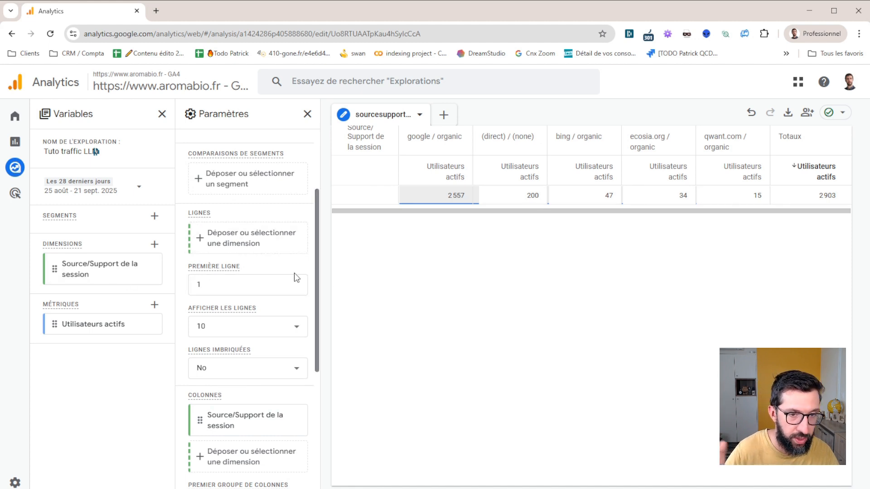
Step: Add a filter on "Source/Support de la session" with the condition "correspond à l'expression régulière"
{"action": "scroll", "coordinate": [219, 311], "scroll_direction": "down", "scroll_amount": 6}
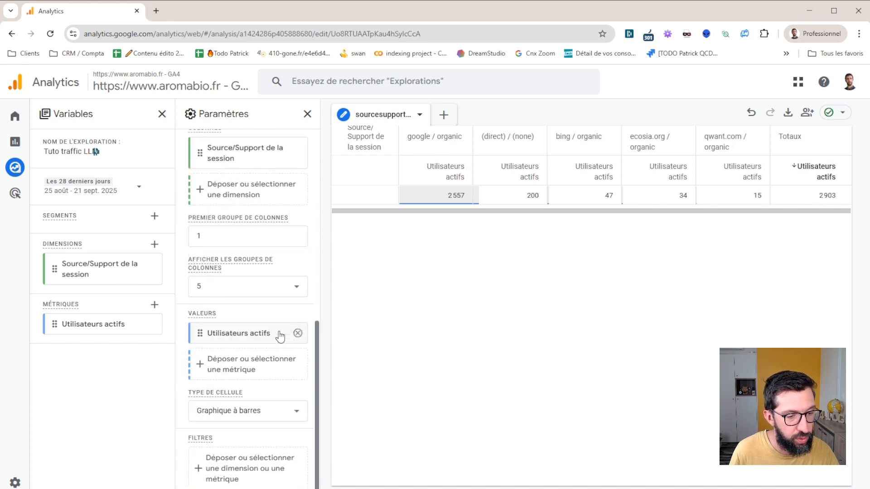
{"action": "left_click", "coordinate": [219, 481]}
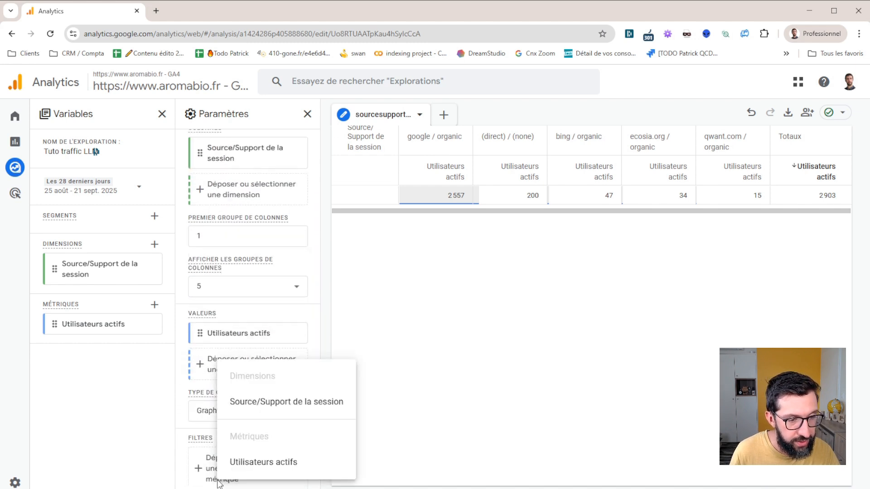
{"action": "left_click", "coordinate": [275, 409]}
{"action": "scroll", "coordinate": [254, 457], "scroll_direction": "down", "scroll_amount": 1}
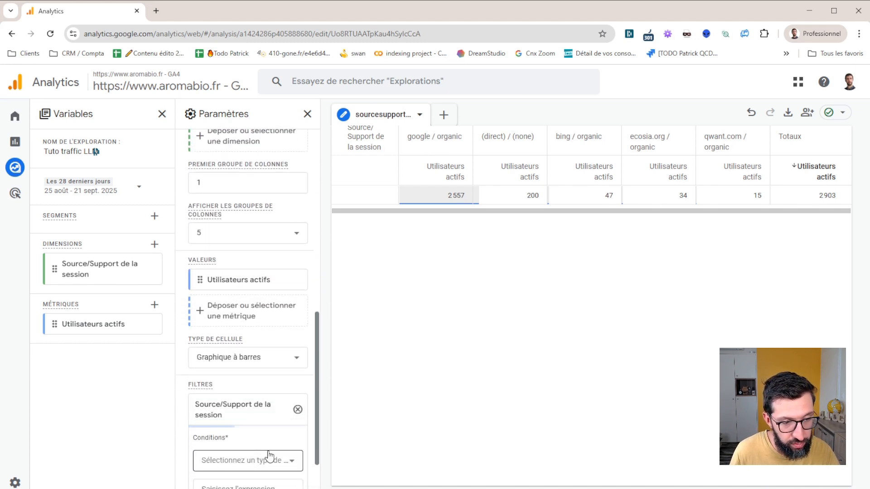
{"action": "left_click", "coordinate": [268, 463]}
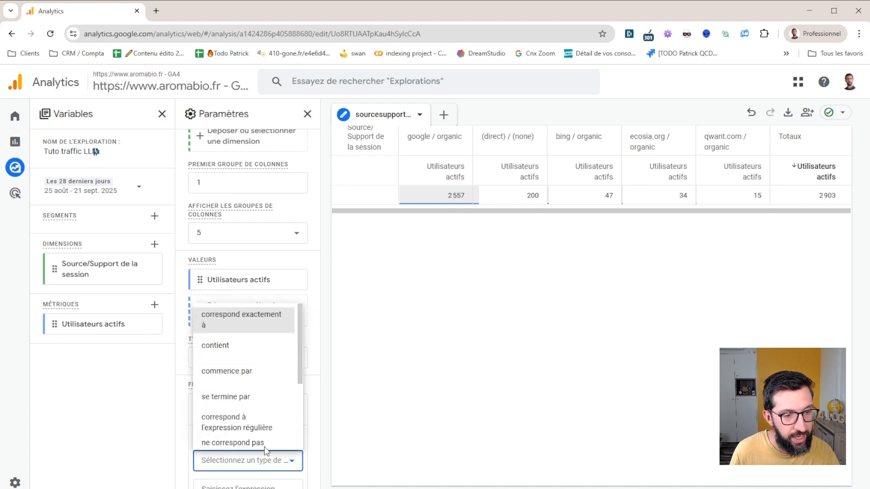
{"action": "scroll", "coordinate": [252, 394], "scroll_direction": "down", "scroll_amount": 1}
{"action": "left_click", "coordinate": [244, 371]}
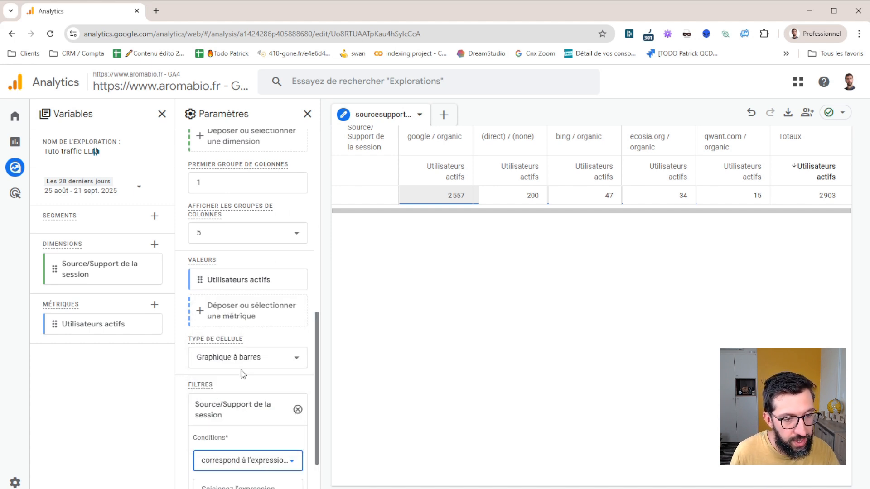
Step: Fill the filter with the copied regex ^.*ai|.*\.openai.*|.*copilot.*|.*chatgpt.*|.*gemini.*|.*gpt.*|.*neeva.*|.*writesonic.*|.*nimble.*|.*outrider.*|.*perplexity.*|.*google.*bard.*|.*bard.*google.*|.*bard.*|.*edgeservices.*|.*astastic.*|.*copy.ai.*|.*bnngpt.*|.*gemini.*google.*$ and apply it
{"action": "key", "text": "alt+Tab"}
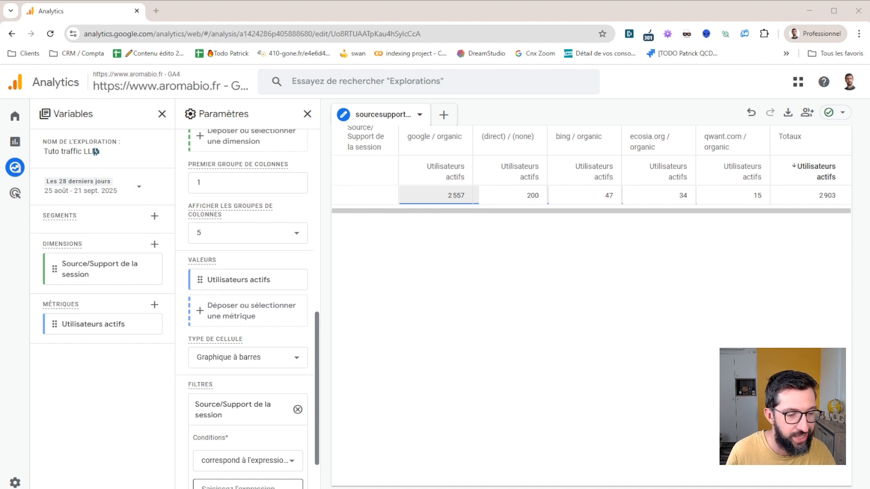
{"action": "left_click", "coordinate": [251, 487]}
{"action": "key", "text": "ctrl+v"}
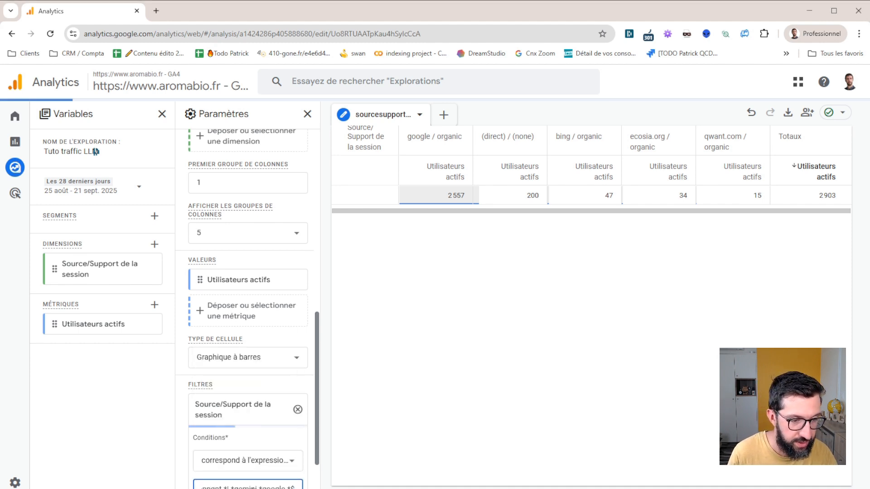
{"action": "key", "text": "Tab"}
{"action": "left_click", "coordinate": [281, 486]}
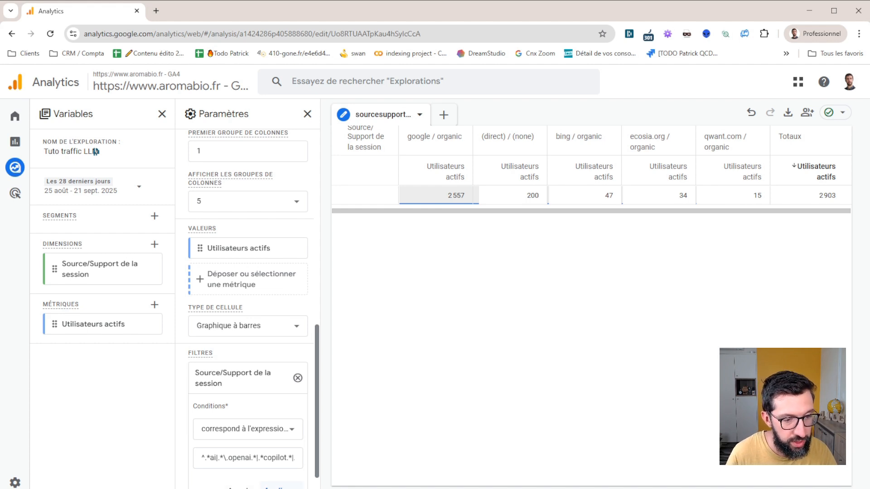
{"action": "left_click", "coordinate": [284, 485]}
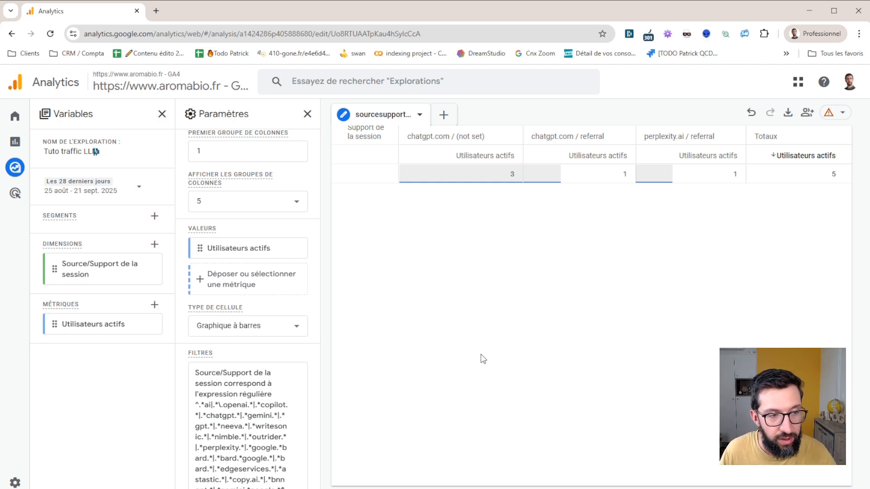
{"action": "scroll", "coordinate": [286, 435], "scroll_direction": "down", "scroll_amount": 2}
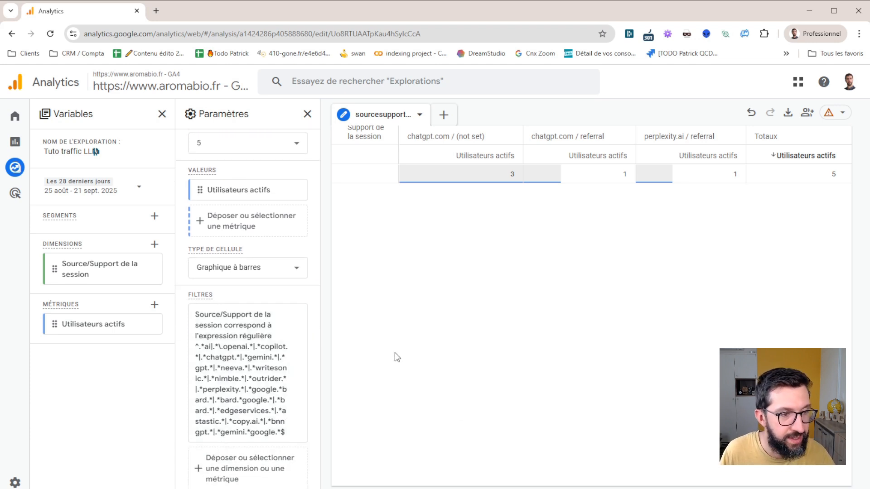
Step: Create a custom user segment and, searching for "source/support", set its condition to the session-scoped manual "Source/Support" dimension
{"action": "left_click", "coordinate": [155, 217]}
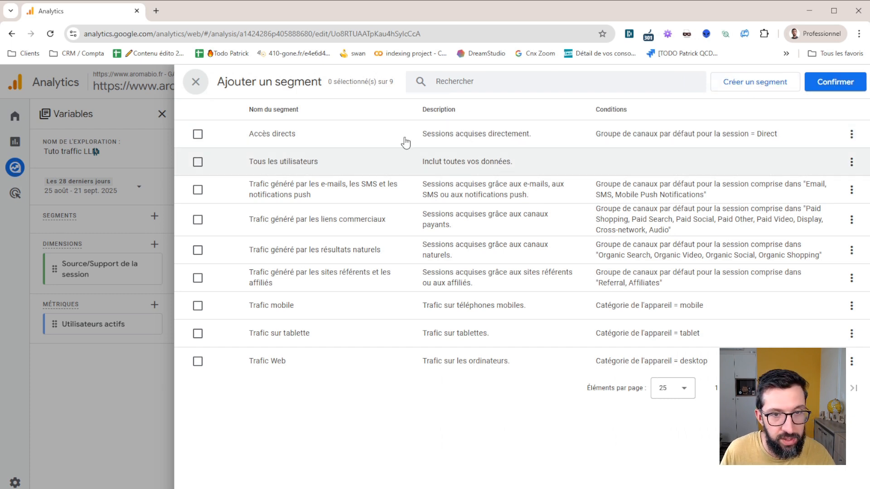
{"action": "left_click", "coordinate": [758, 87]}
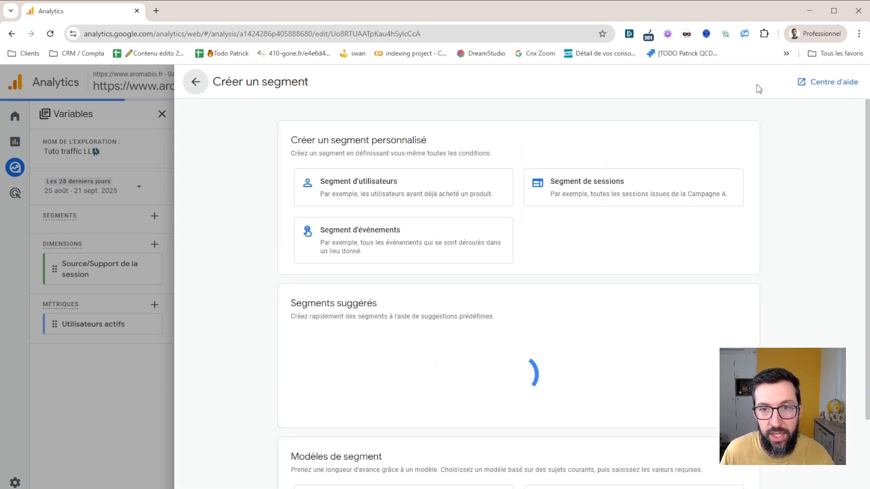
{"action": "left_click", "coordinate": [438, 198]}
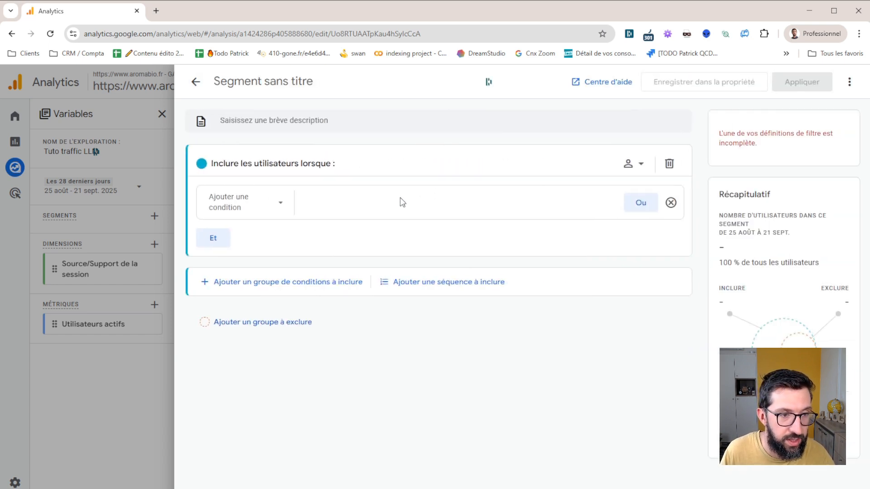
{"action": "left_click", "coordinate": [260, 210]}
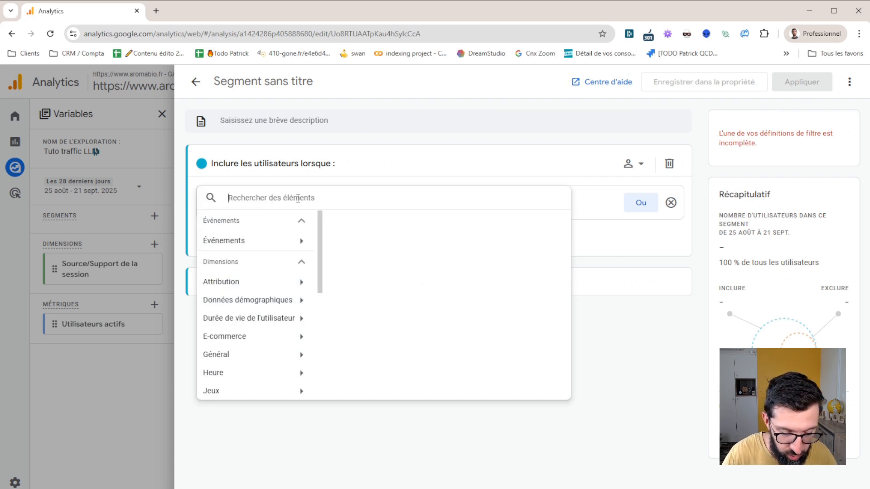
{"action": "type", "text": "source/support"}
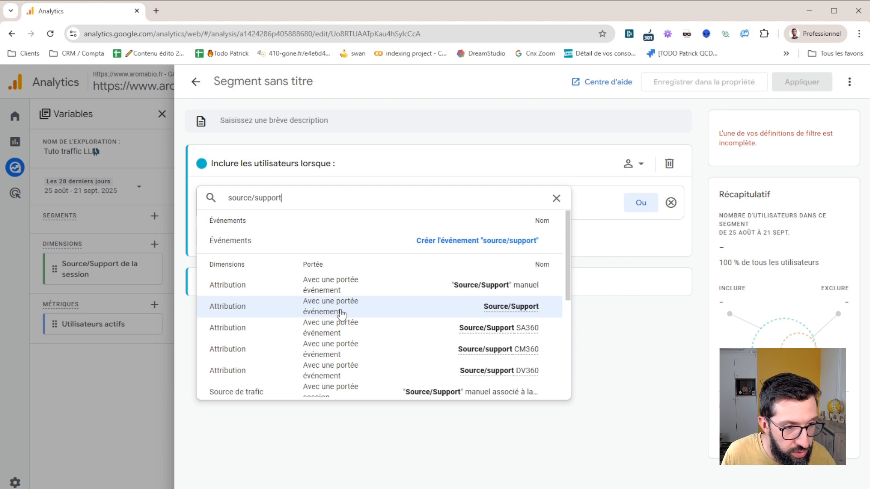
{"action": "scroll", "coordinate": [346, 311], "scroll_direction": "down", "scroll_amount": 3}
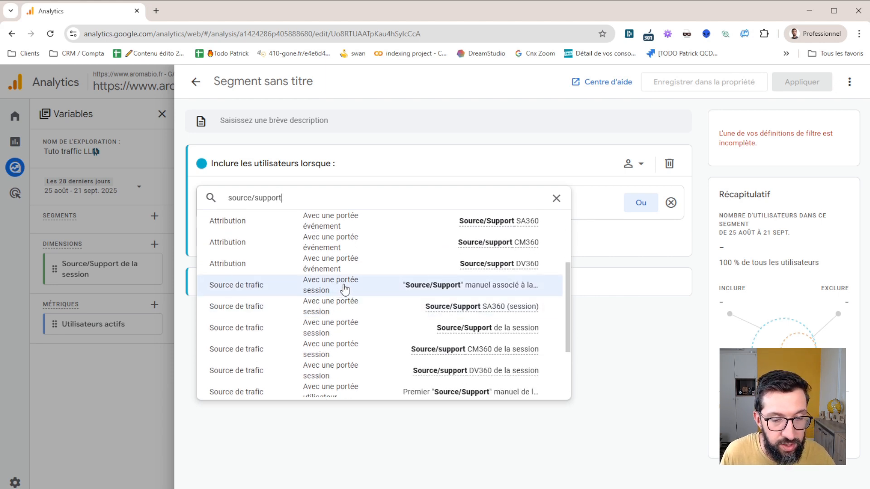
{"action": "left_click", "coordinate": [342, 288]}
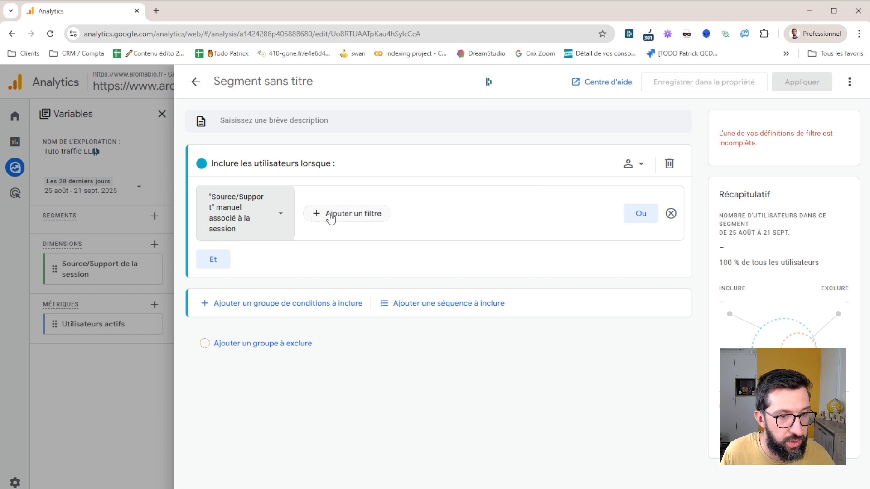
Step: Add a "correspond à l'expression régulière" filter to the segment's condition, using the same copied AI-source regex
{"action": "left_click", "coordinate": [350, 216]}
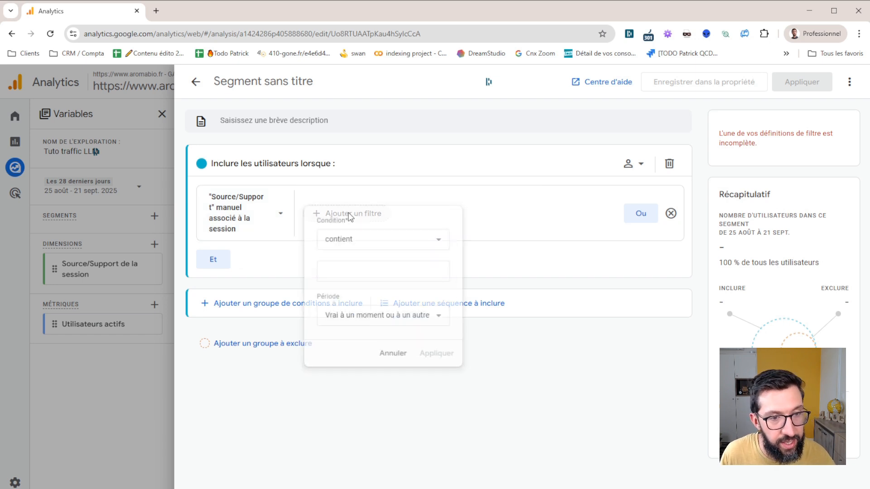
{"action": "left_click", "coordinate": [376, 242]}
{"action": "scroll", "coordinate": [382, 329], "scroll_direction": "down", "scroll_amount": 3}
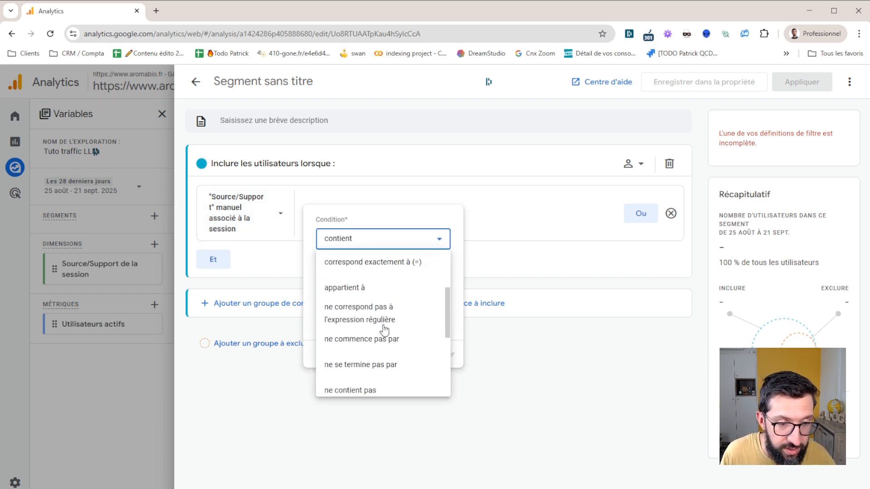
{"action": "scroll", "coordinate": [373, 326], "scroll_direction": "down", "scroll_amount": 2}
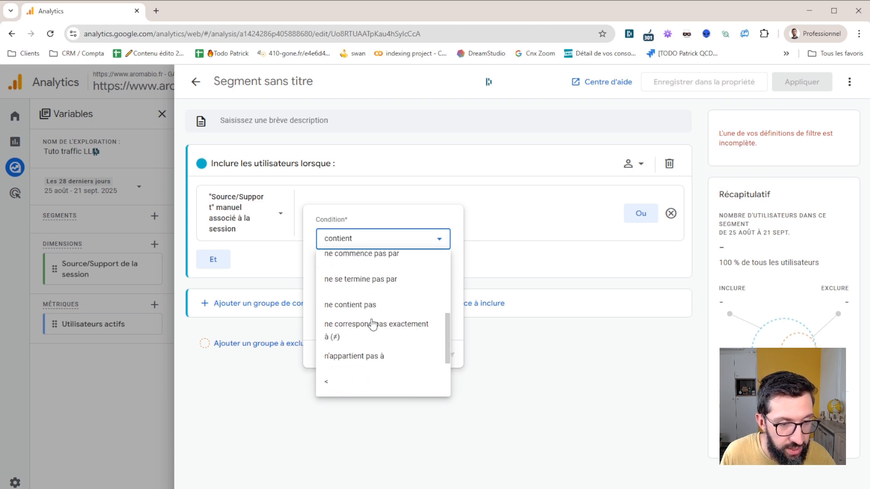
{"action": "scroll", "coordinate": [372, 324], "scroll_direction": "up", "scroll_amount": 5}
{"action": "left_click", "coordinate": [369, 268]}
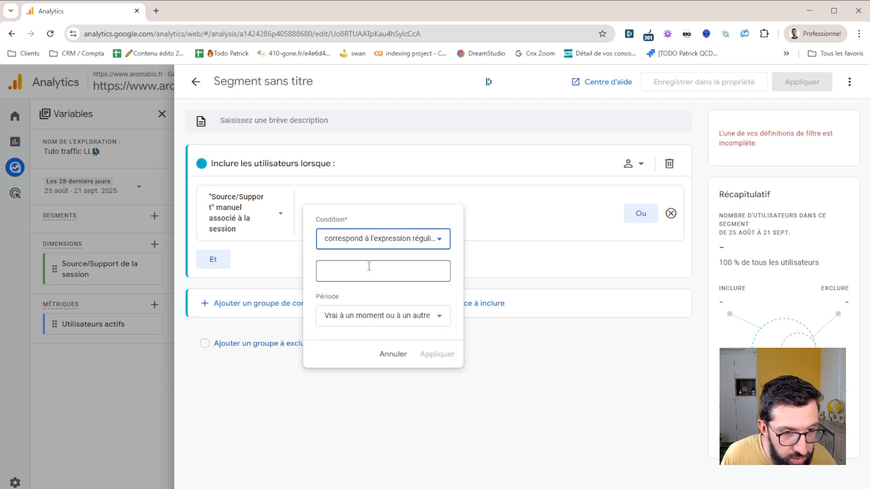
{"action": "left_click", "coordinate": [408, 276]}
{"action": "key", "text": "ctrl+v"}
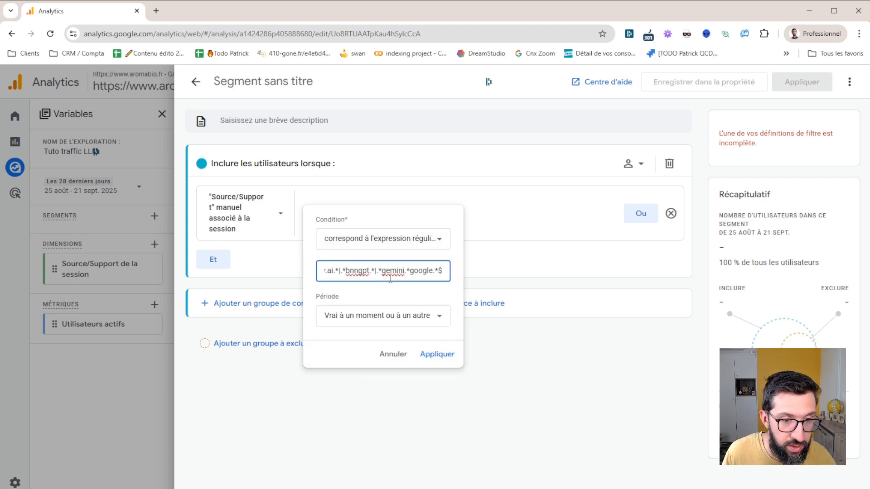
{"action": "left_click", "coordinate": [438, 354]}
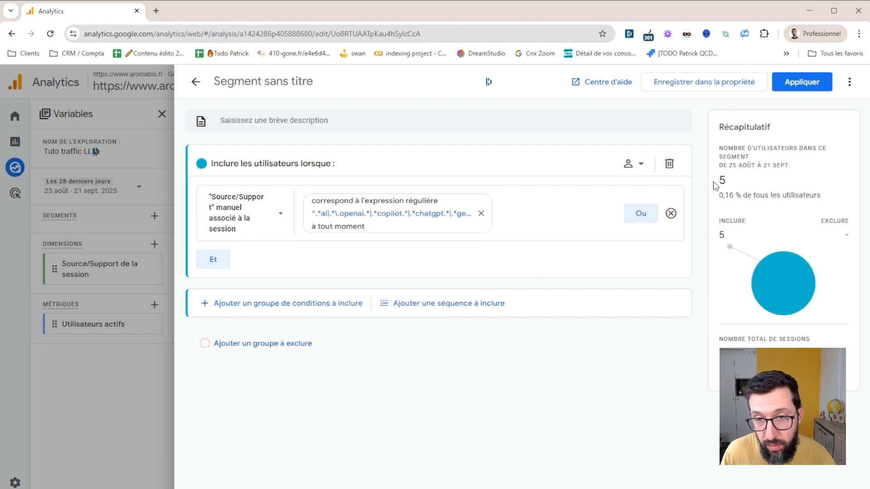
Step: Apply the new segment to the exploration and remove the regex filter on "Source/Support de la session"
{"action": "left_click", "coordinate": [794, 88]}
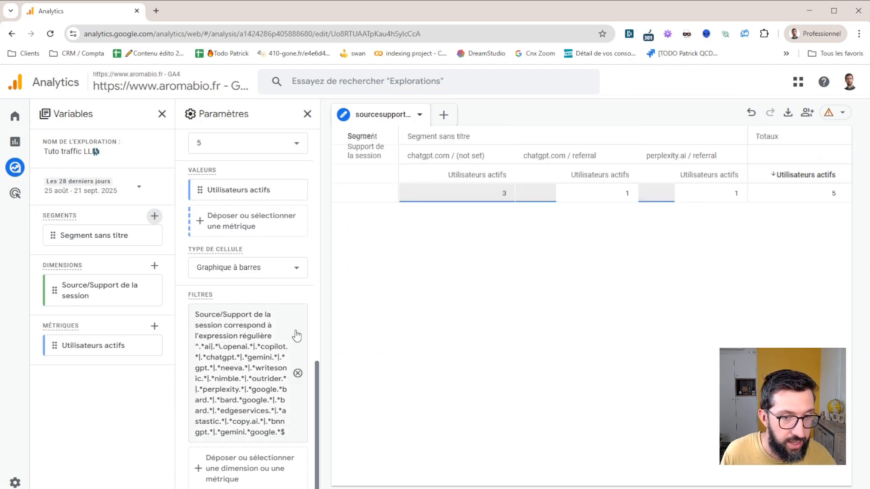
{"action": "left_click", "coordinate": [298, 374]}
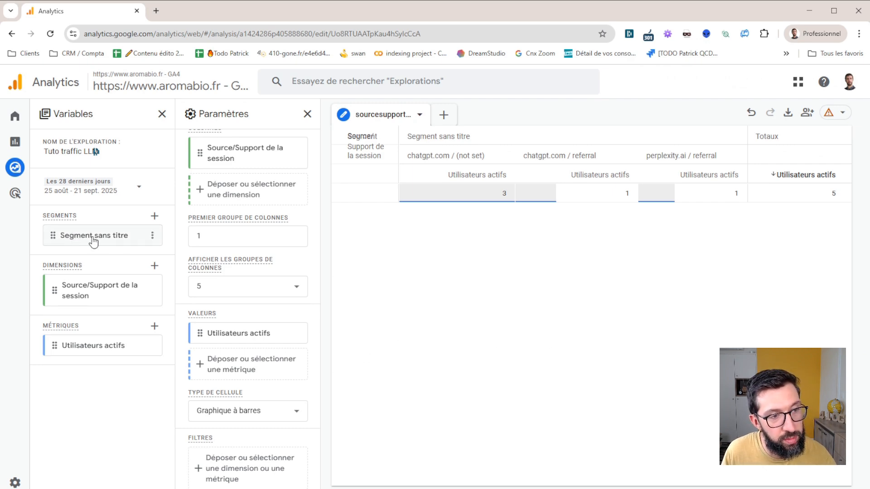
Step: Edit the untitled segment to rename it "Source/support IA" and apply the change to the exploration
{"action": "left_click", "coordinate": [154, 236]}
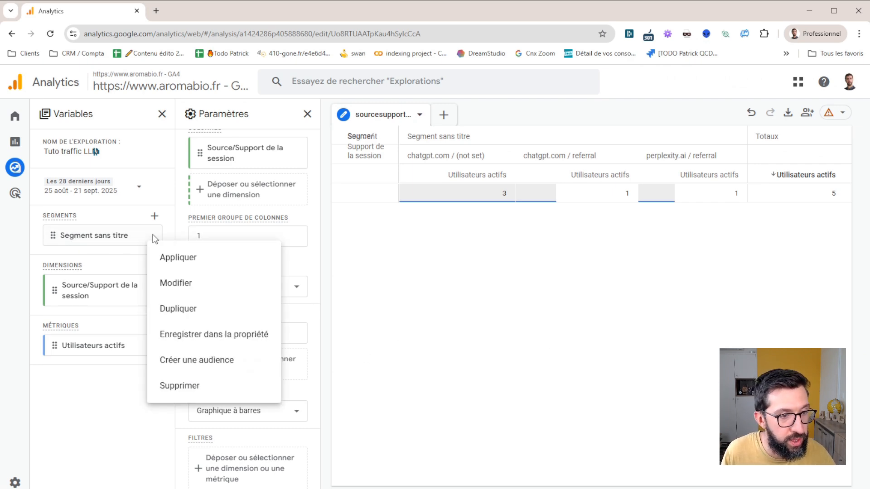
{"action": "left_click", "coordinate": [178, 282]}
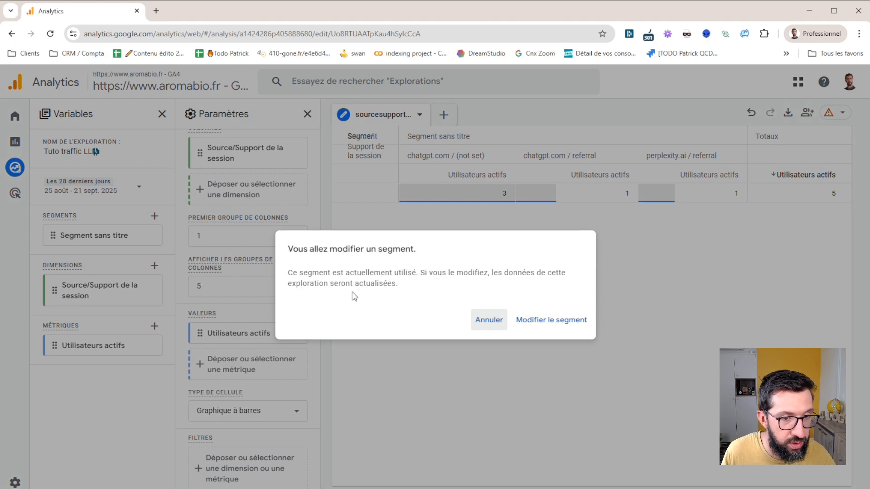
{"action": "left_click", "coordinate": [552, 320]}
{"action": "left_click", "coordinate": [268, 81]}
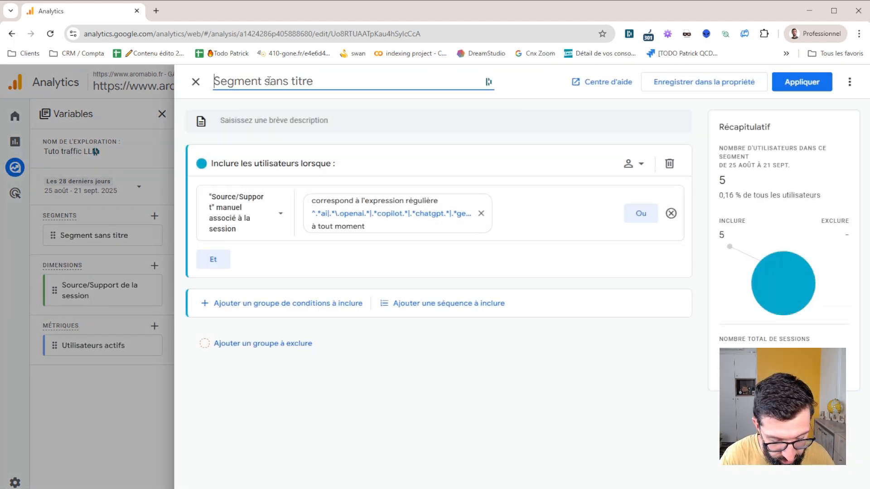
{"action": "type", "text": "Source/support IA"}
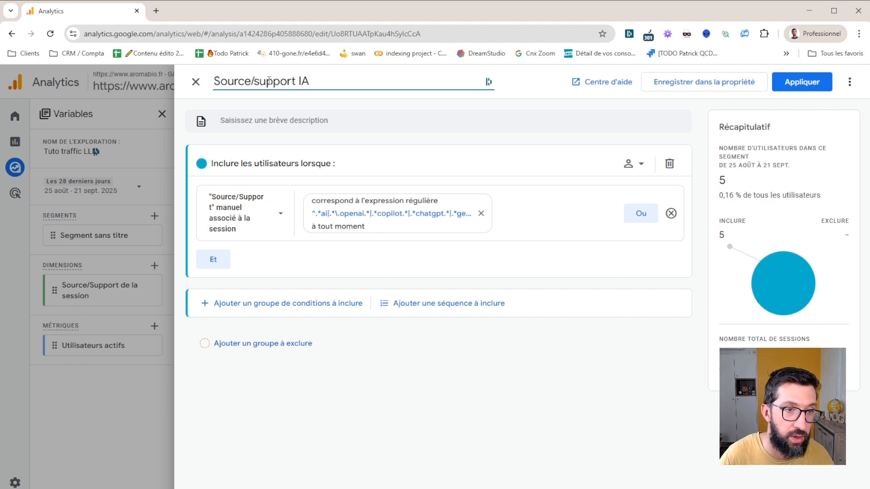
{"action": "left_click", "coordinate": [812, 83]}
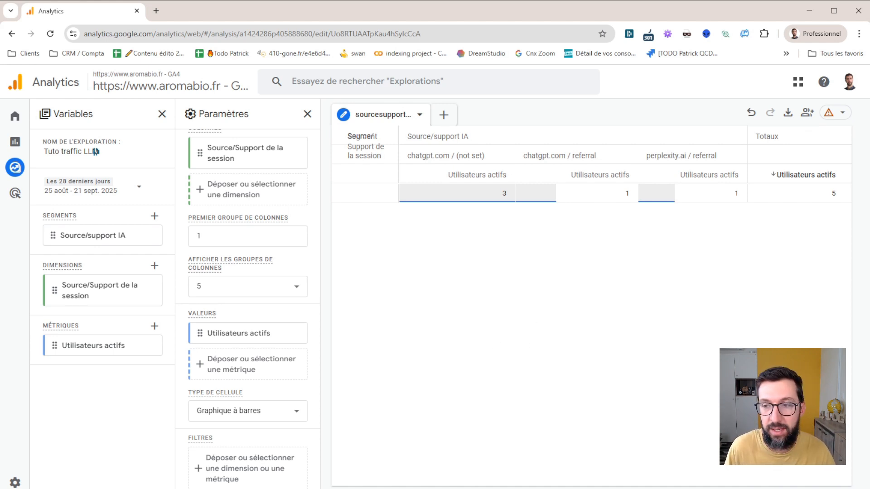
{"action": "key", "text": "alt+Tab"}
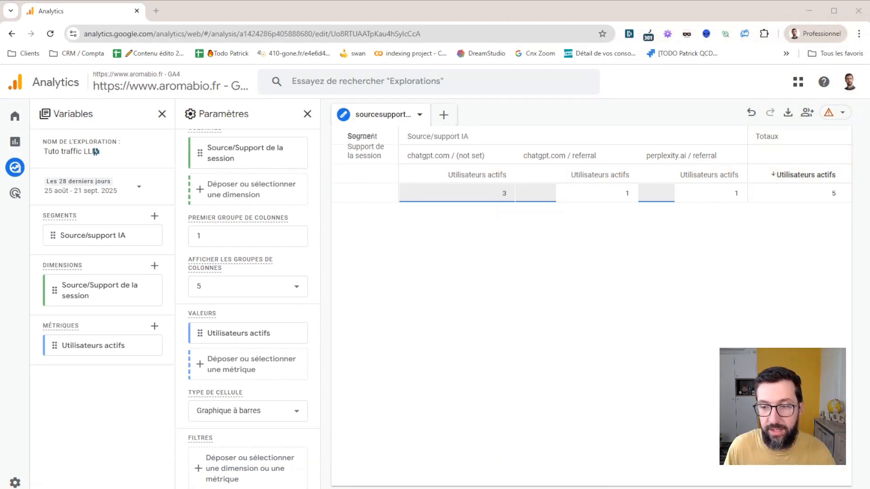